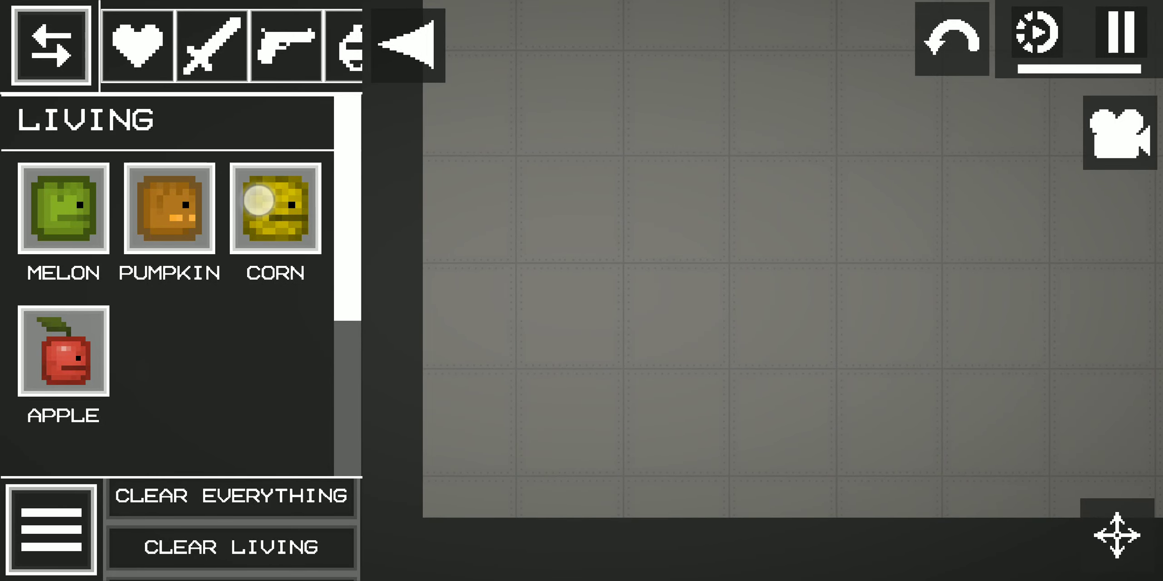
- Drop a corn ragdoll into the room and switch the item list to firearms
drag(258, 200, 473, 346)
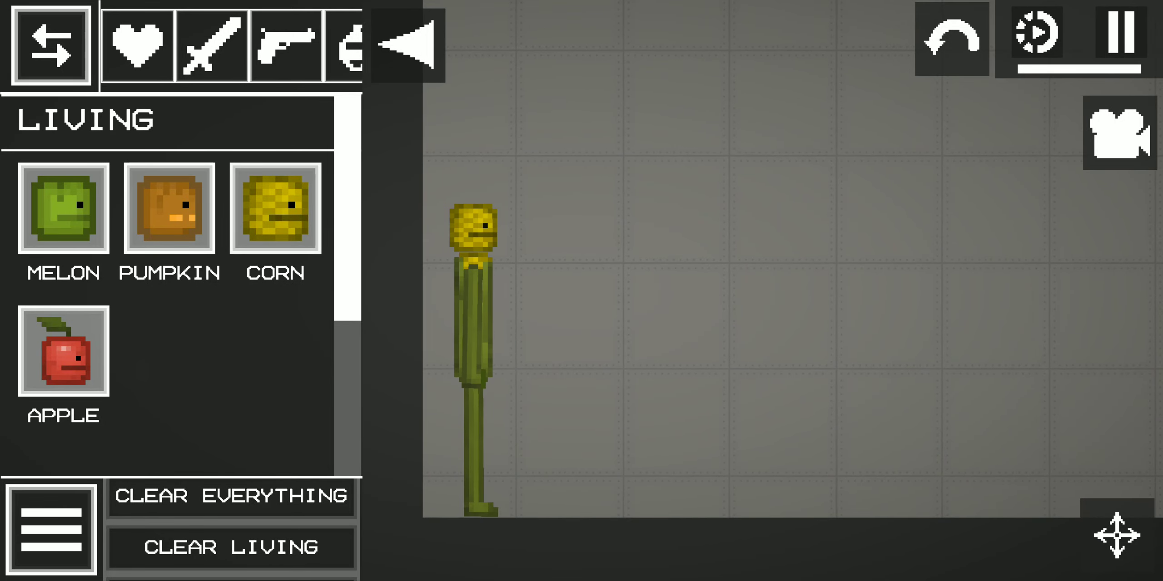
click(286, 44)
- Scroll through the Firearms item list
drag(795, 259, 786, 273)
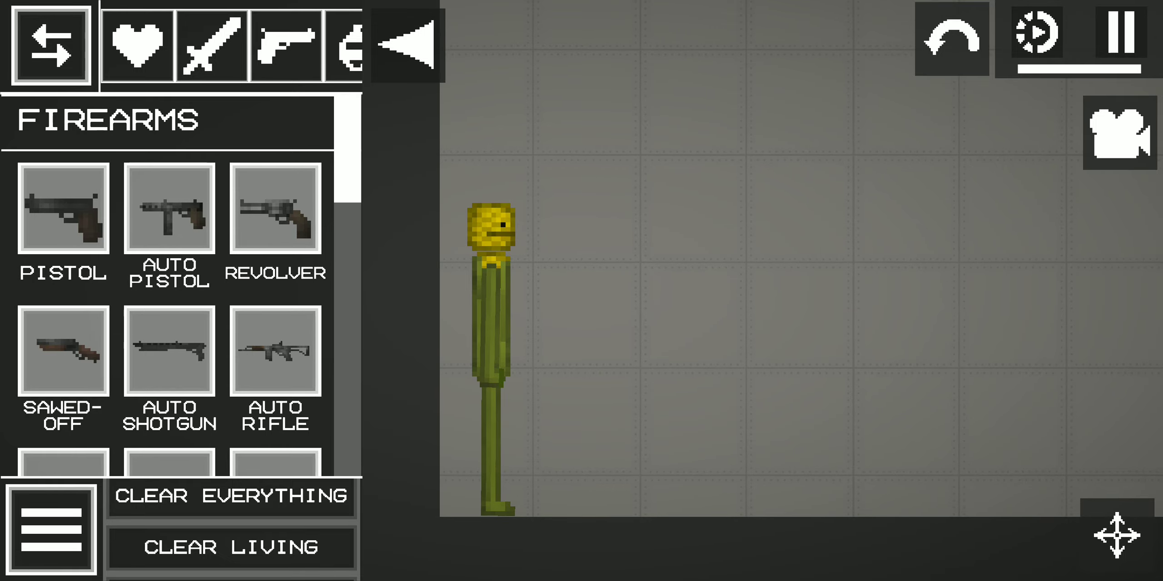
mouse_move(346, 146)
mouse_down()
mouse_move(346, 364)
mouse_move(345, 137)
mouse_move(346, 327)
mouse_move(333, 354)
mouse_move(332, 146)
mouse_move(325, 393)
mouse_move(343, 170)
mouse_up()
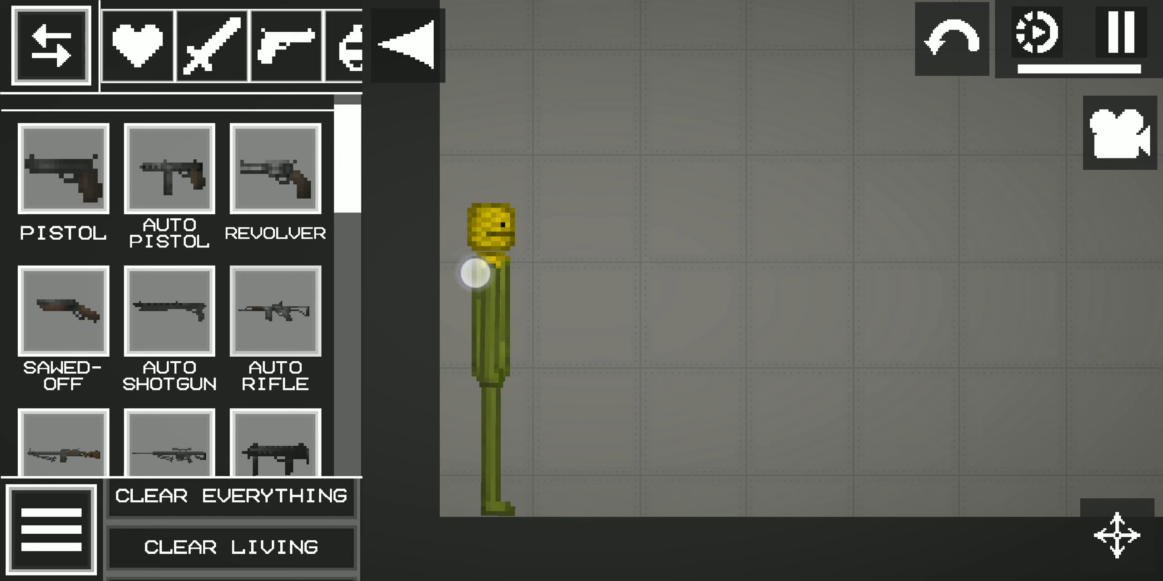
- Aim the auto rifle at the corn ragdoll and fire until it collapses
click(408, 44)
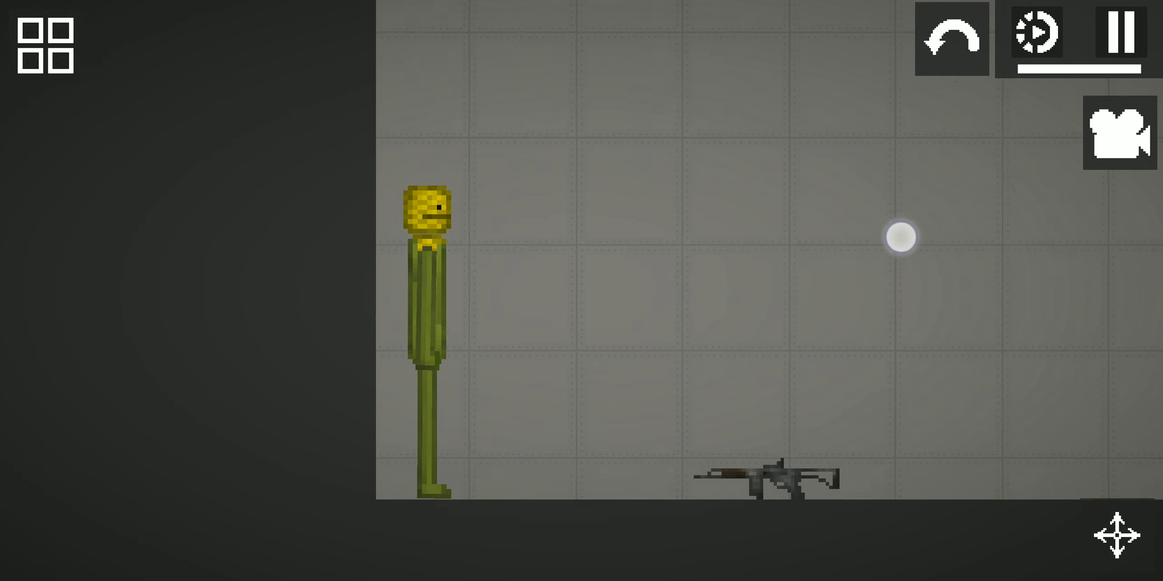
drag(830, 420, 826, 367)
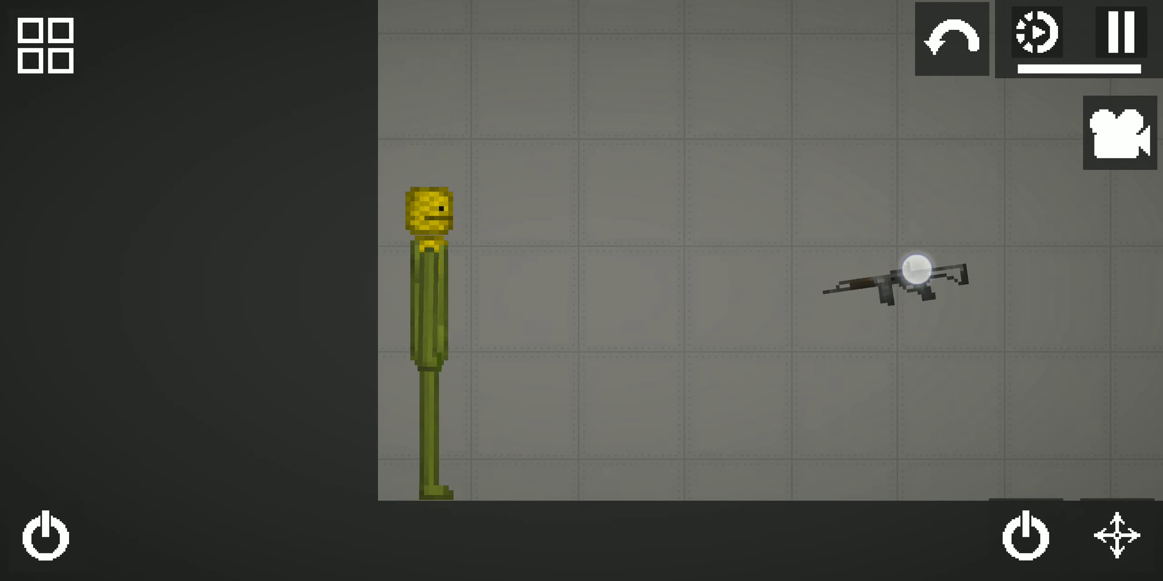
drag(918, 269, 976, 332)
click(309, 322)
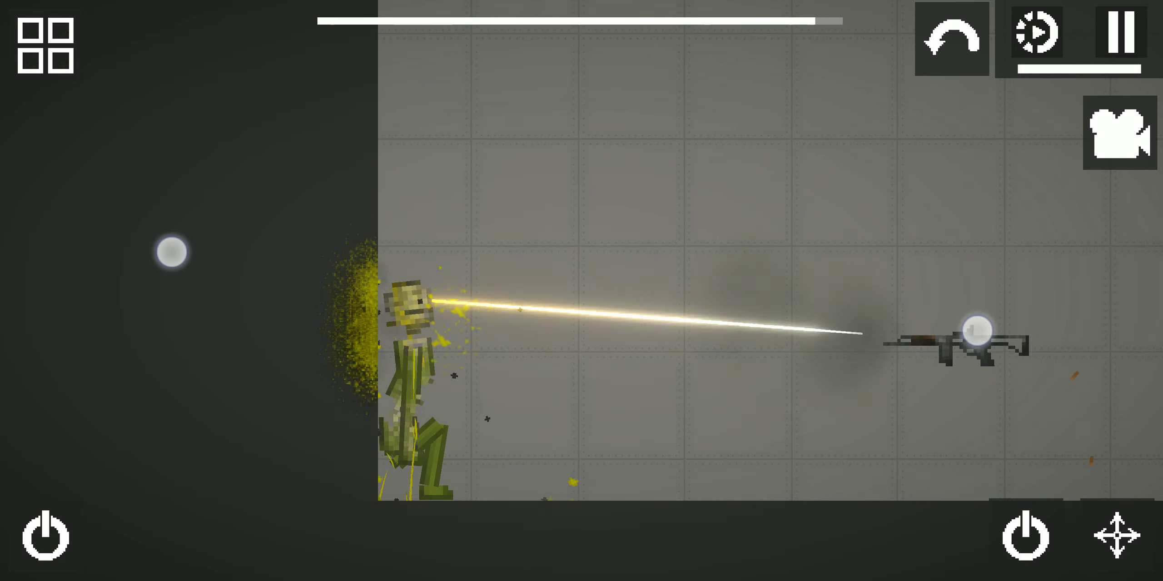
mouse_move(976, 331)
mouse_down()
mouse_move(1001, 389)
mouse_move(1021, 337)
mouse_move(1027, 424)
mouse_up()
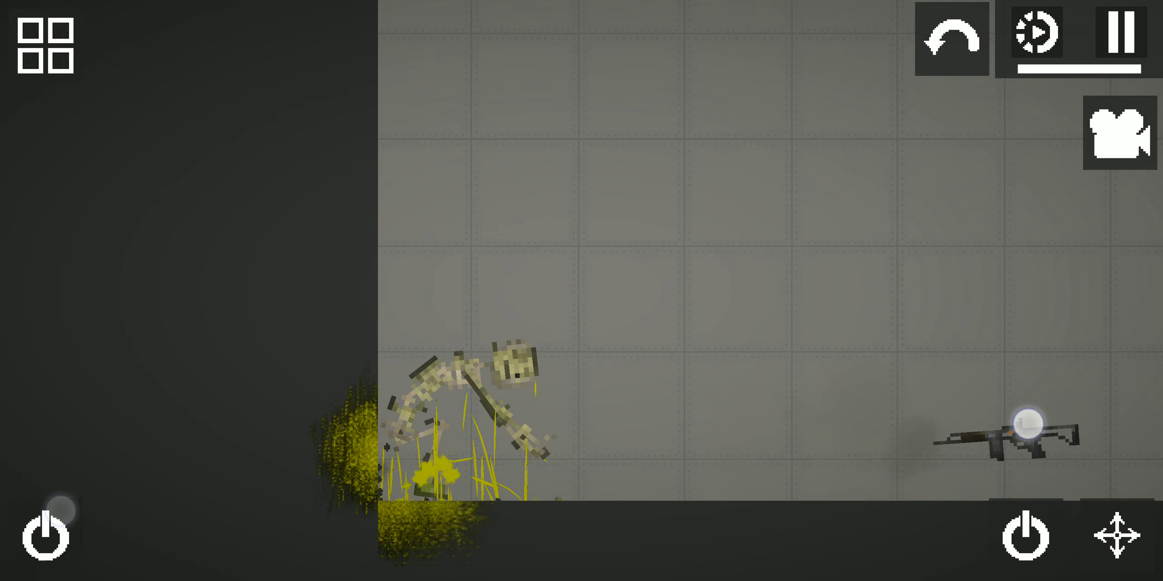
drag(1027, 424, 999, 402)
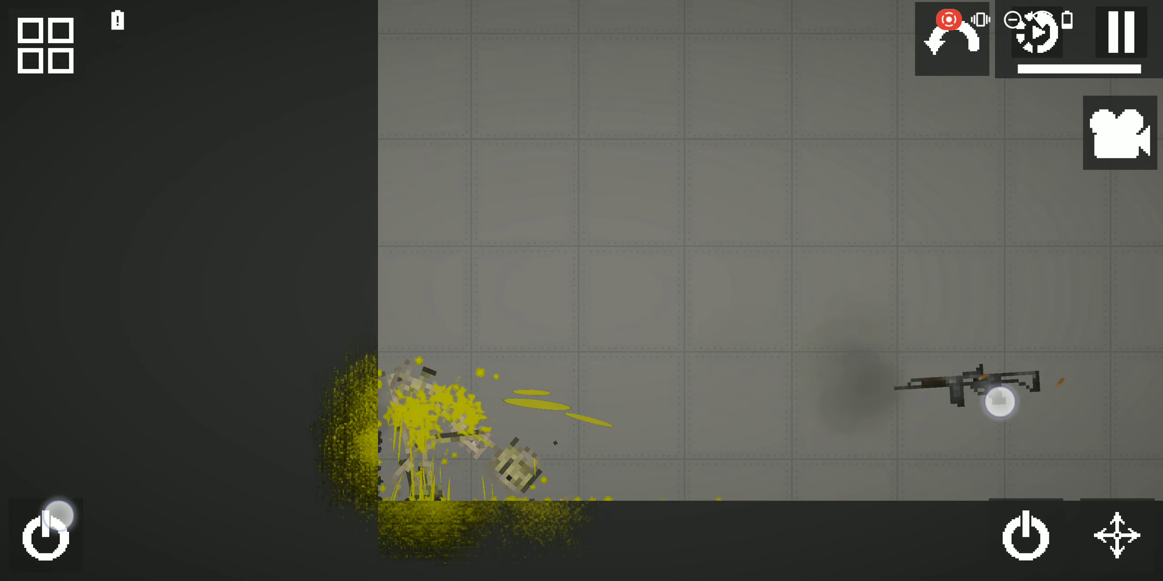
- Dismiss the battery warning and pan the view toward the room's corner
drag(868, 159, 868, 18)
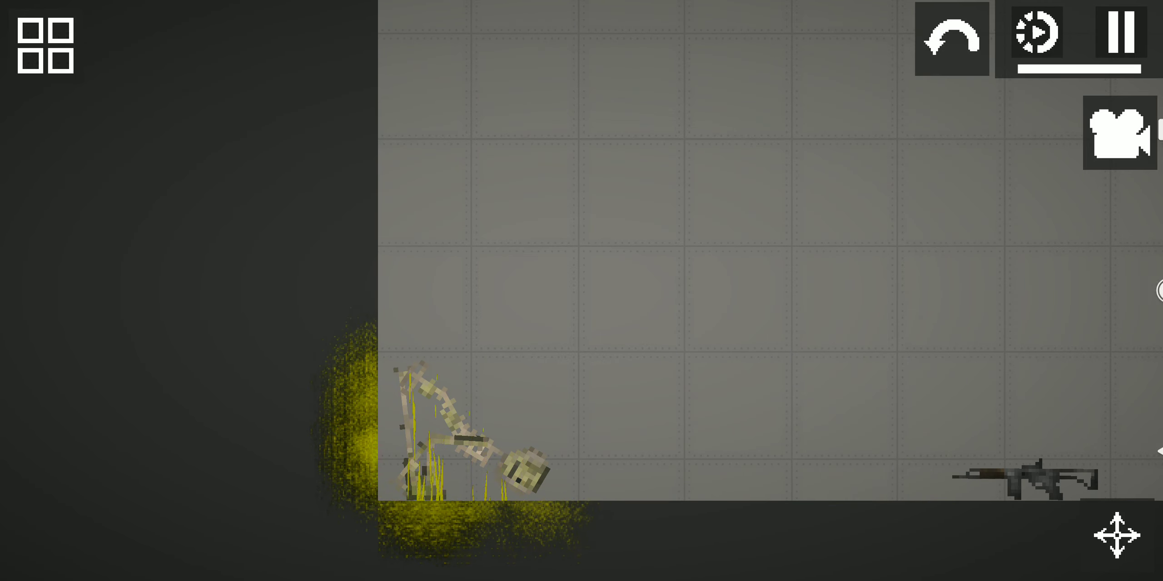
drag(1075, 322, 1039, 306)
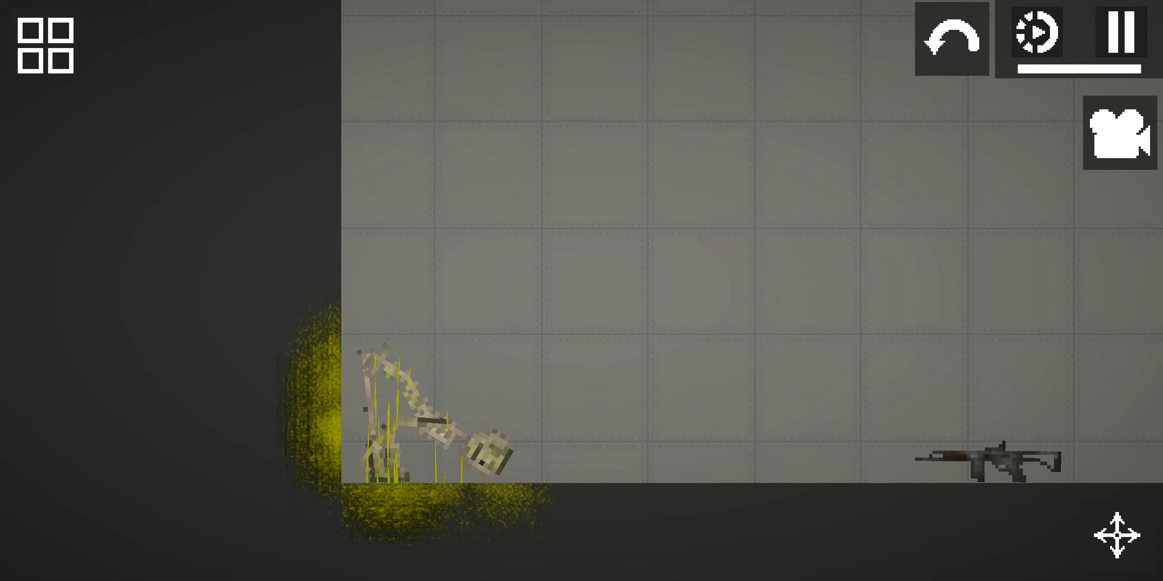
drag(973, 272, 963, 264)
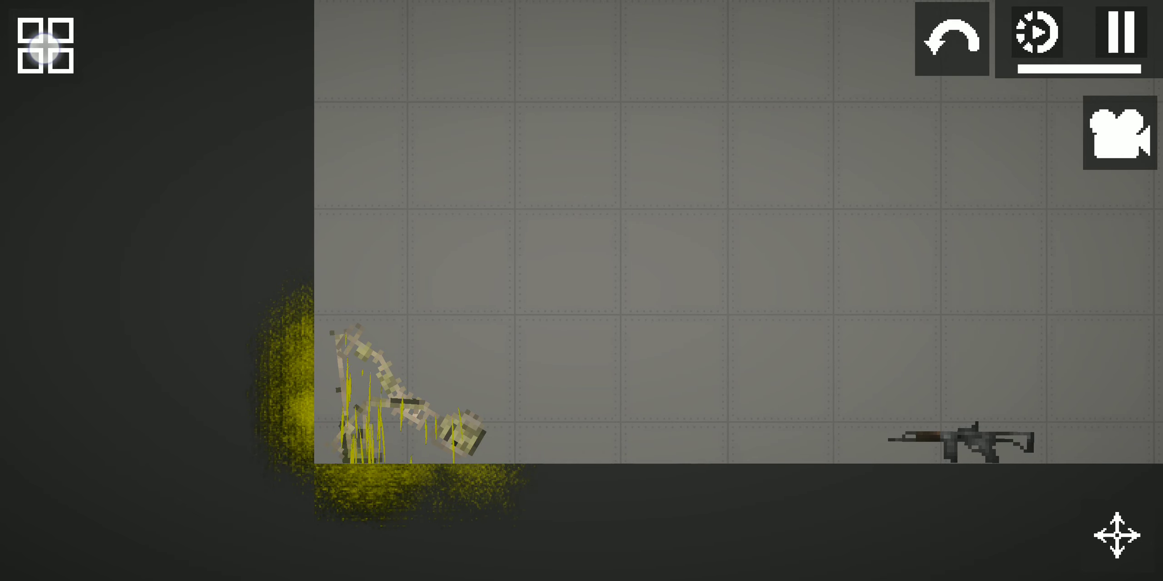
- Empty the room with Clear Everything from the Explosives tab, then show Living items
click(44, 46)
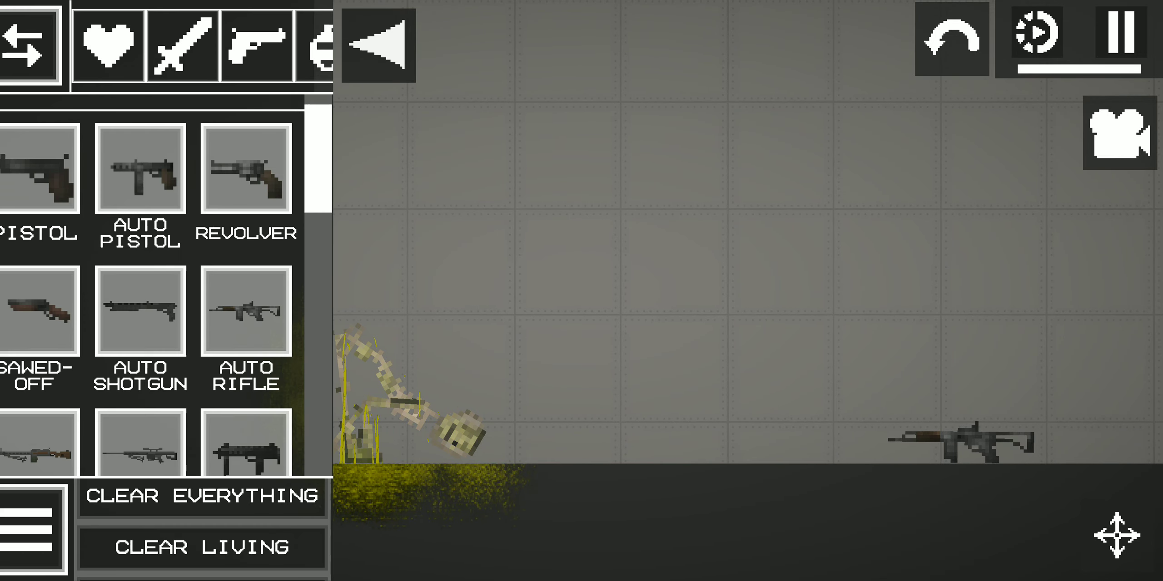
drag(273, 46, 109, 46)
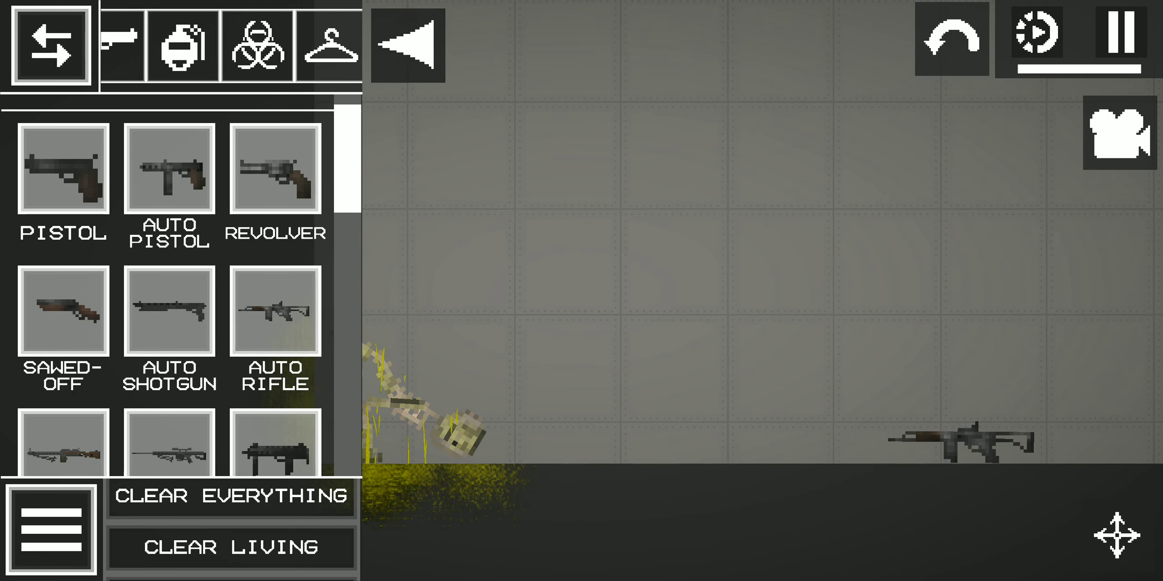
click(177, 45)
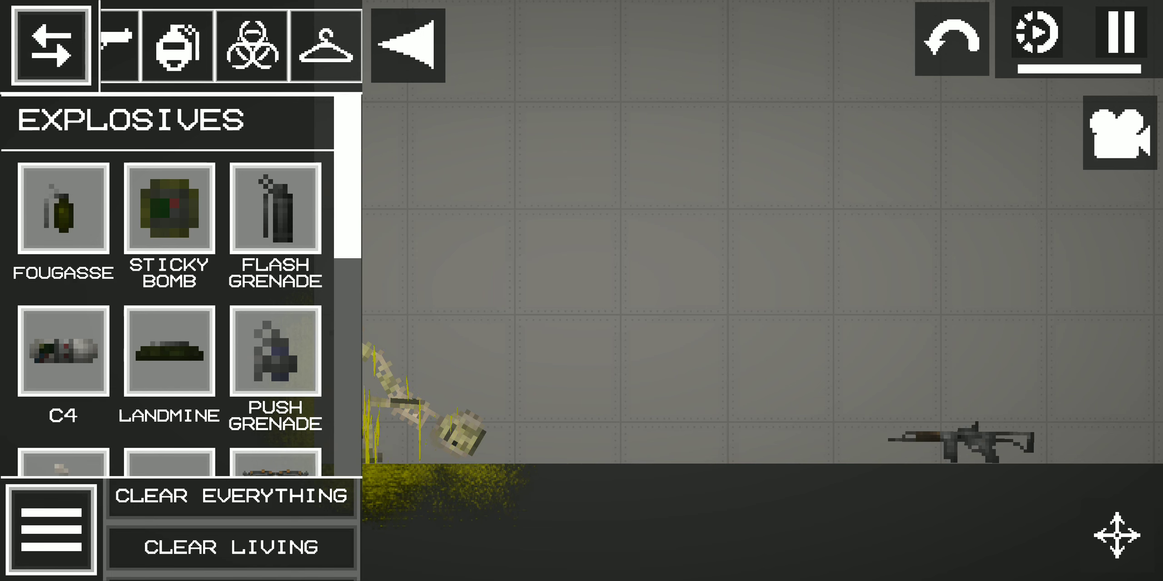
drag(647, 255, 667, 270)
click(231, 496)
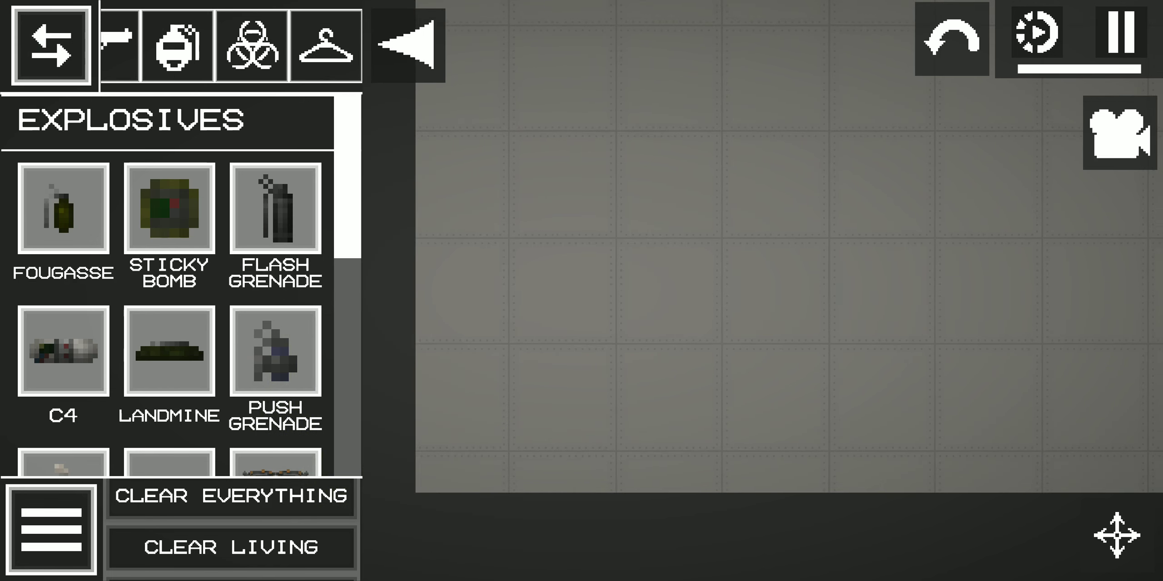
drag(119, 46, 300, 46)
click(137, 54)
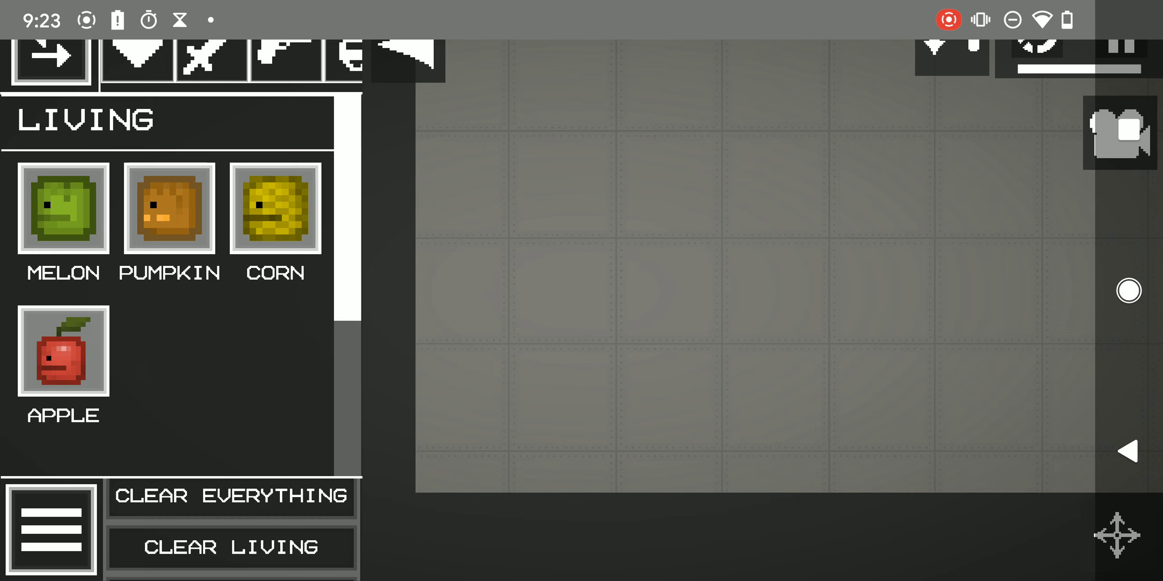
- Spawn a new corn ragdoll in the room
click(276, 209)
click(454, 273)
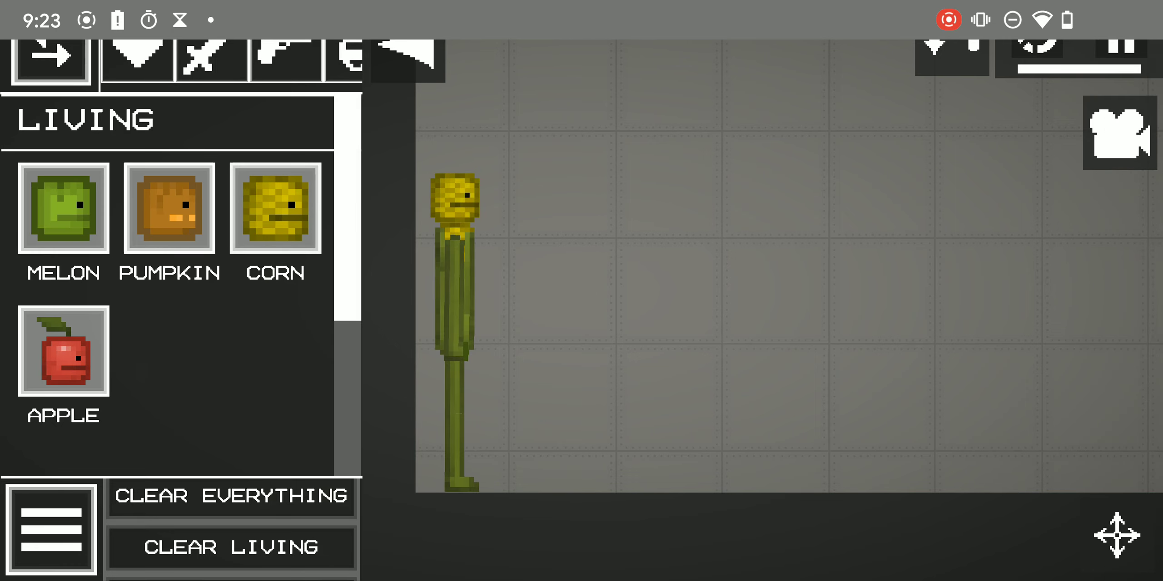
drag(537, 178, 555, 178)
drag(300, 54, 119, 54)
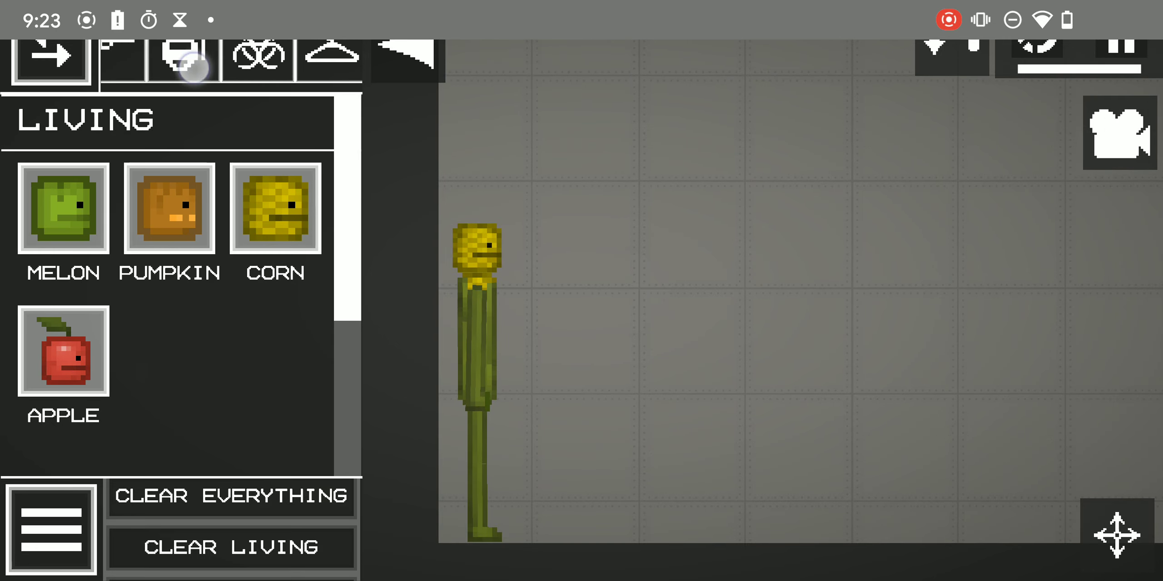
- Arm a flash grenade at the corn's feet and let it explode
click(259, 55)
drag(674, 175, 654, 114)
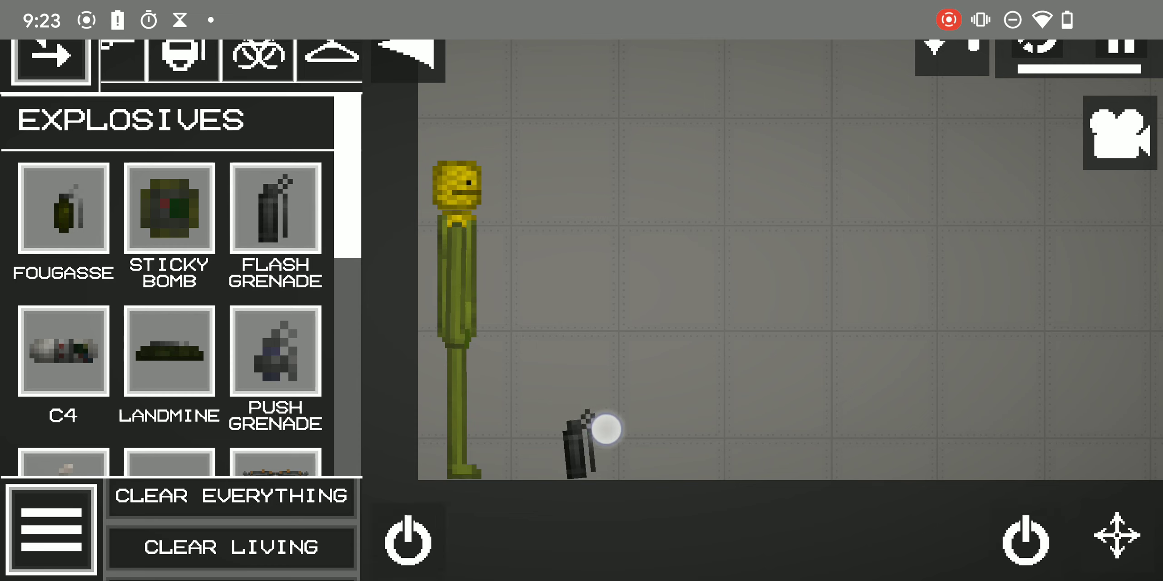
click(592, 411)
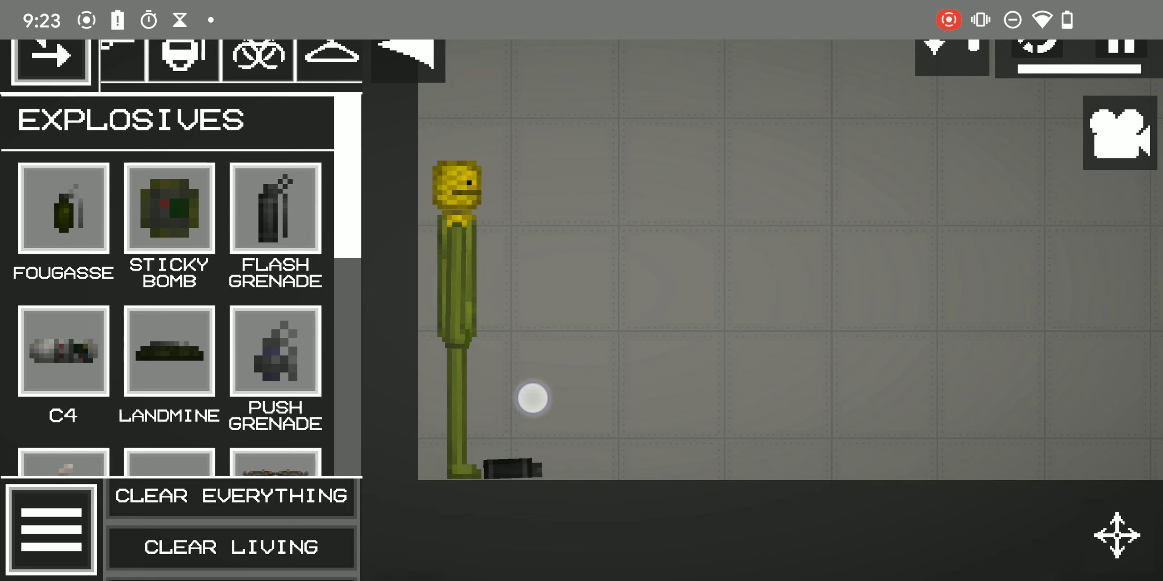
drag(496, 362, 496, 362)
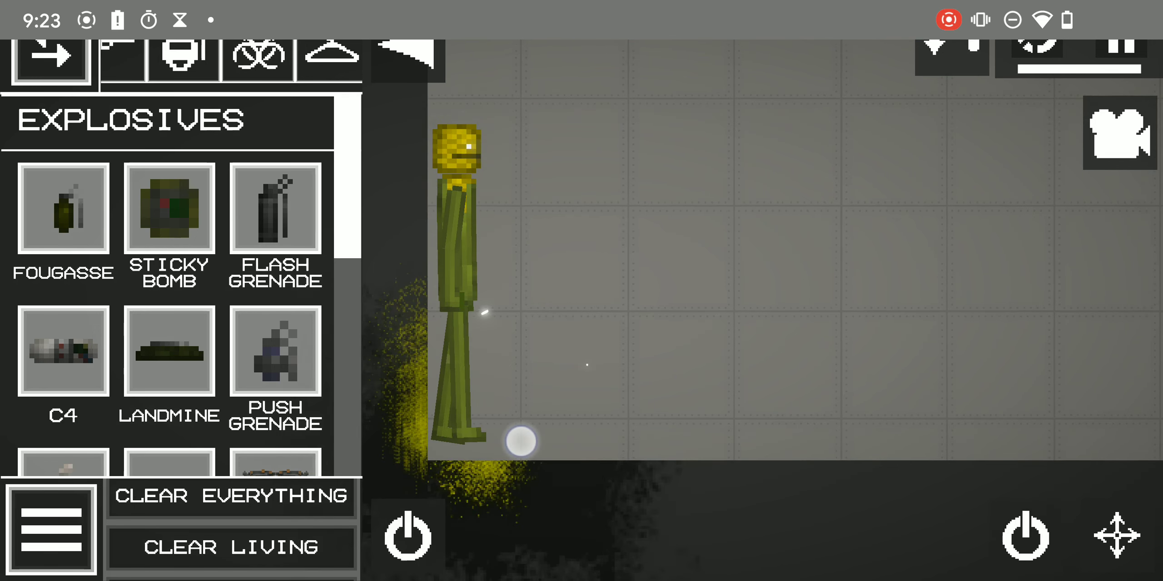
drag(812, 274, 812, 320)
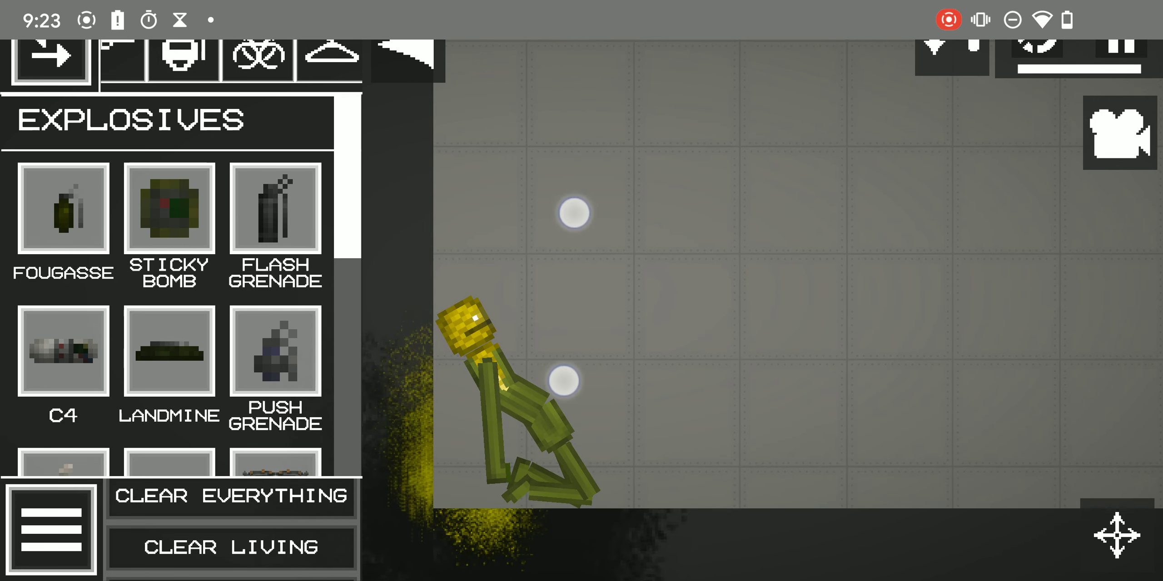
scroll(568, 296, up, 3)
scroll(636, 328, down, 2)
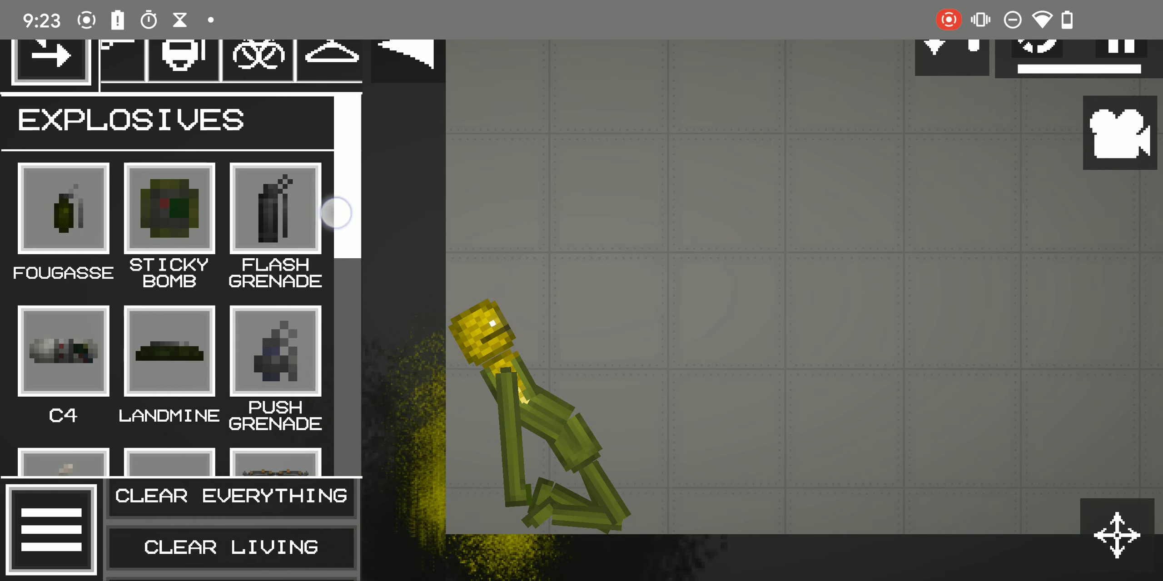
mouse_move(348, 213)
mouse_down()
mouse_move(346, 412)
mouse_move(346, 346)
mouse_up()
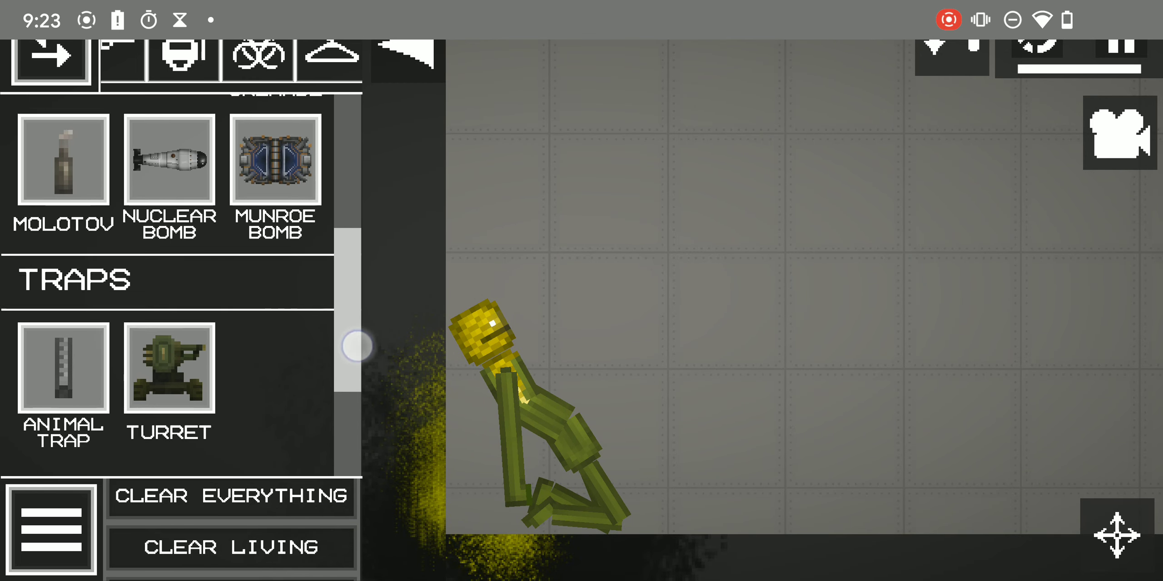
- Place a Munroe bomb beside the corn ragdoll and detonate it
click(275, 161)
click(457, 179)
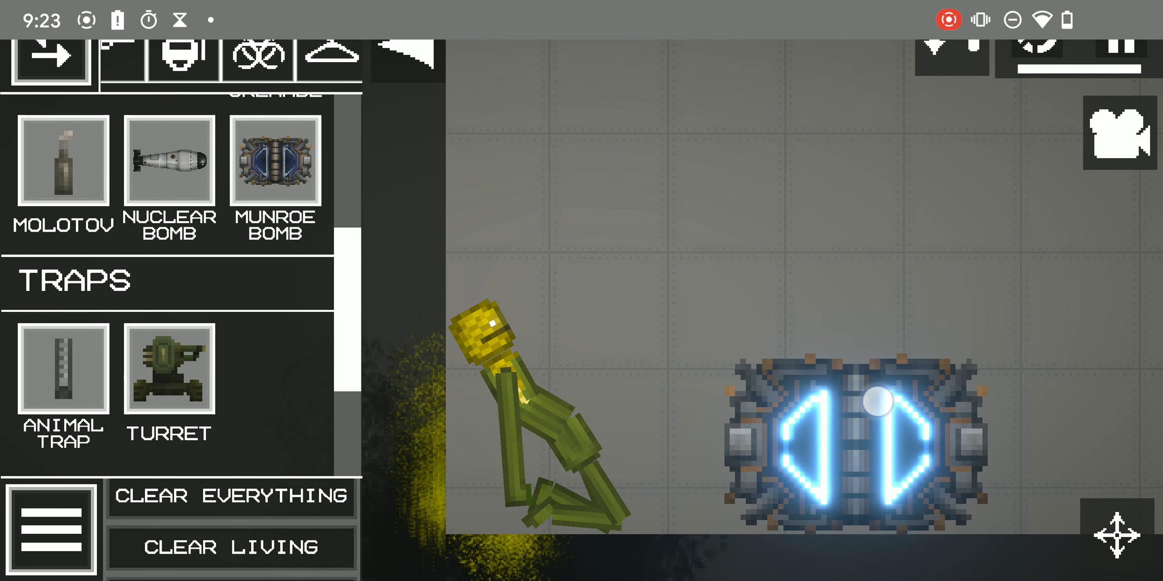
click(877, 402)
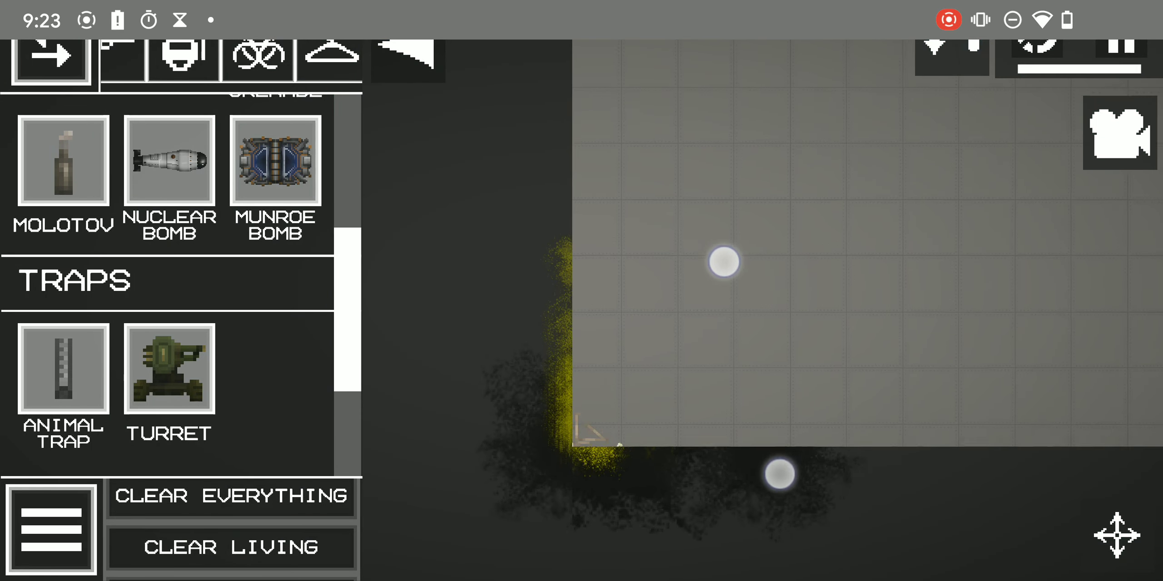
scroll(750, 373, up, 3)
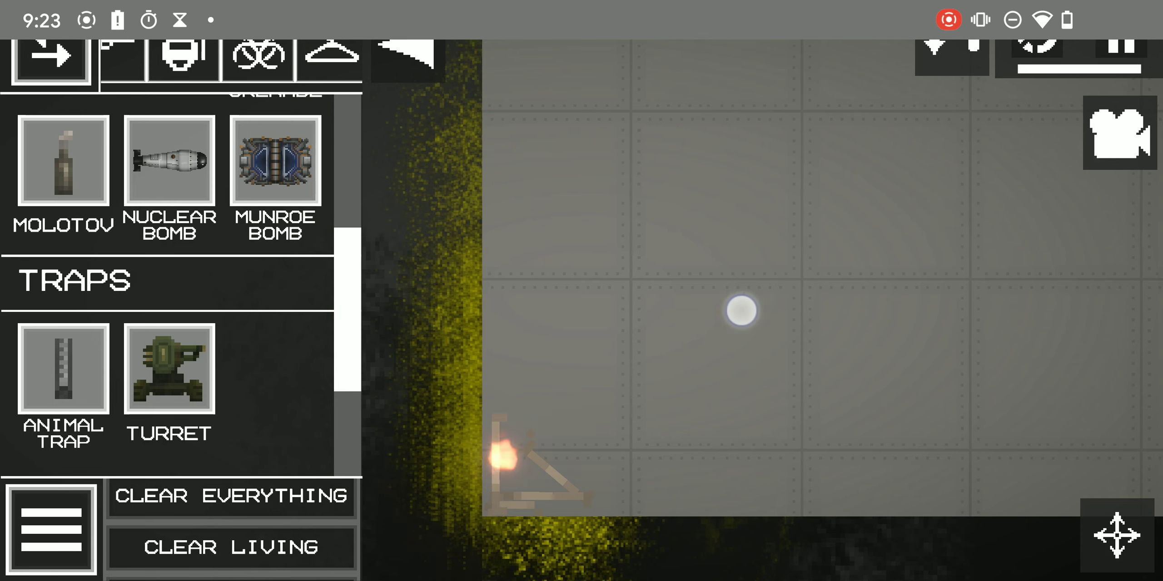
- Survey the blasted room, show the Syringes list, and pull down the notification shade
drag(742, 311, 706, 317)
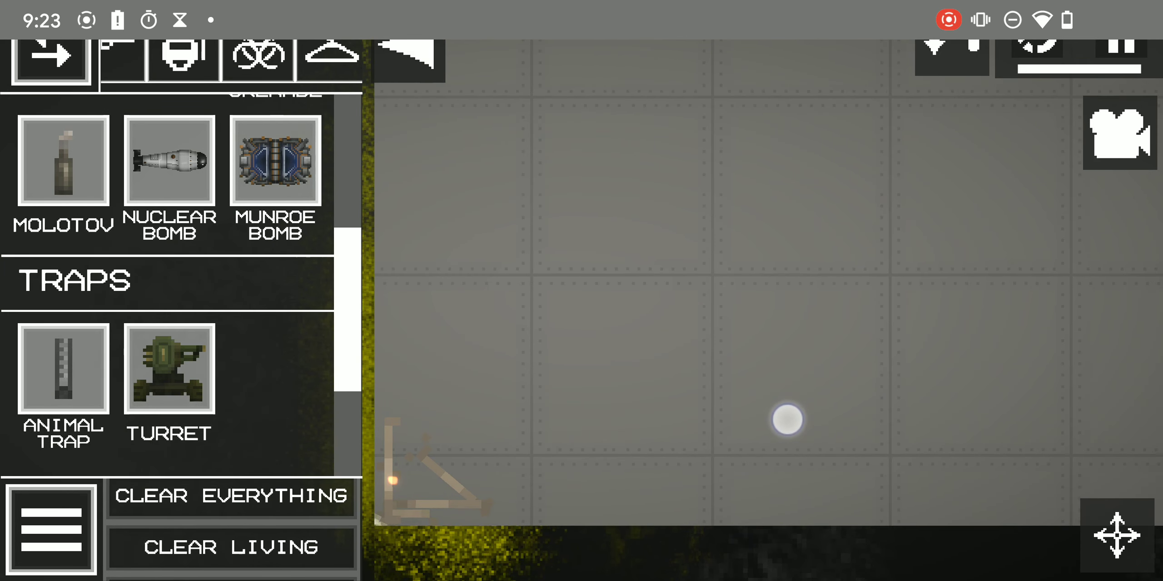
scroll(691, 328, down, 3)
click(258, 56)
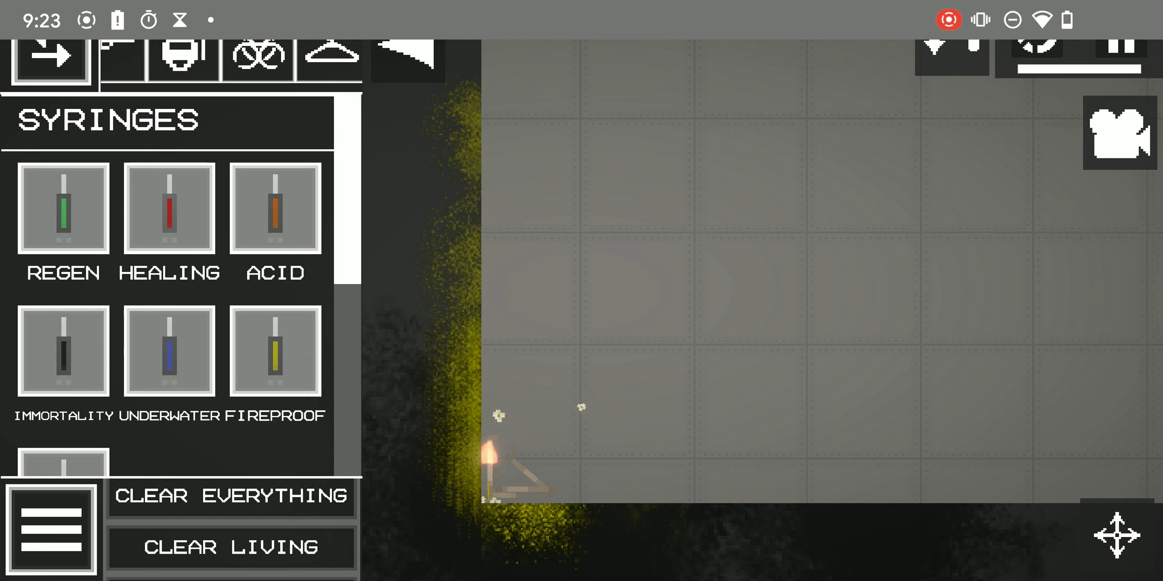
drag(805, 10, 797, 545)
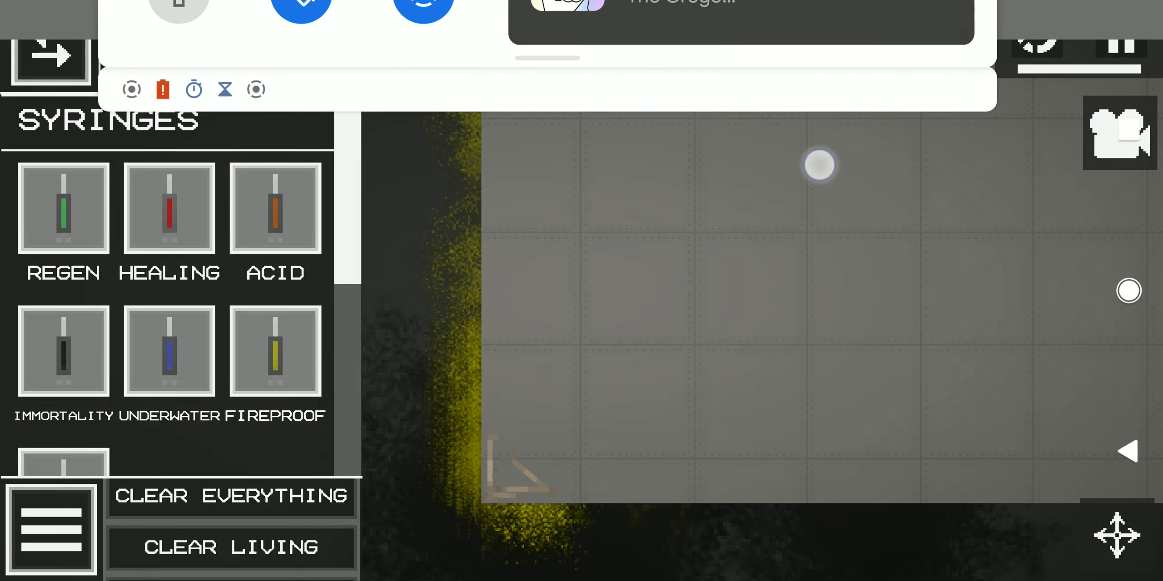